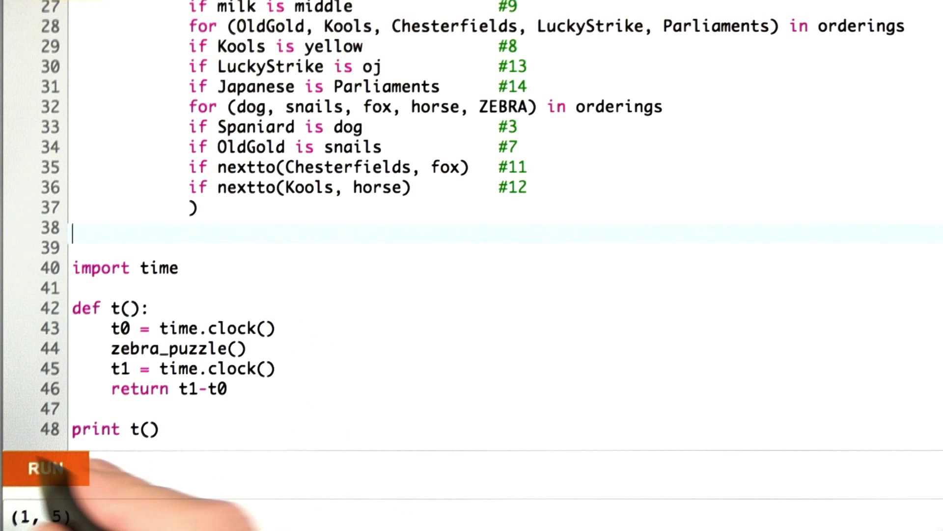
# Run the timing script; the output reads 0.0 for the elapsed time.
pyautogui.click(58, 470)
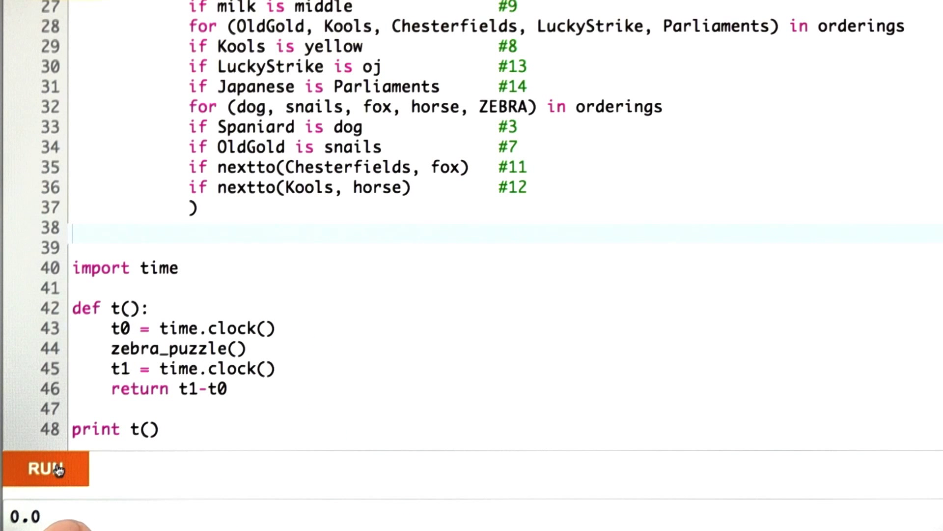